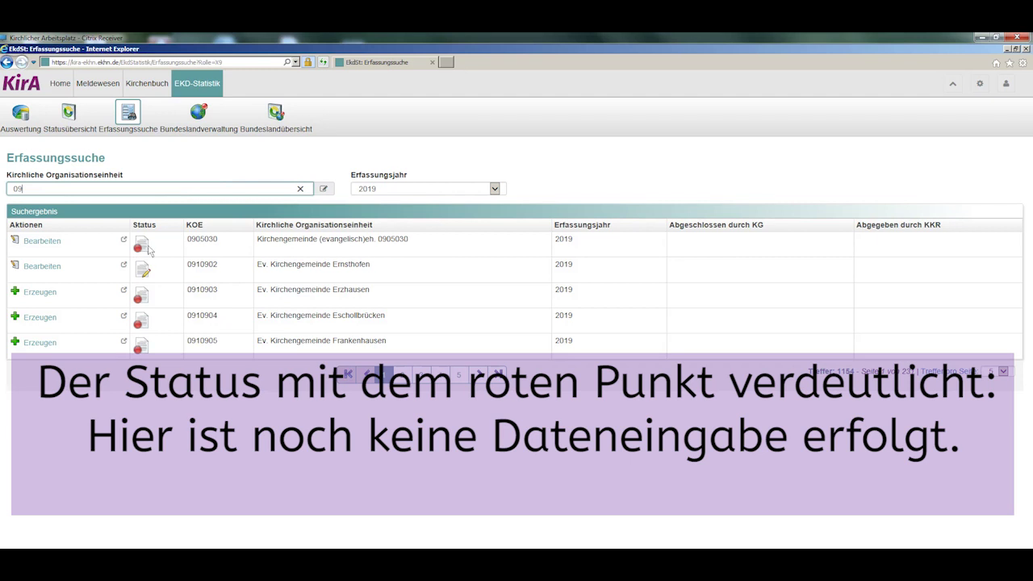
- Open the 2019 survey form of the first parish in the search results for editing
mouse_move(147, 255)
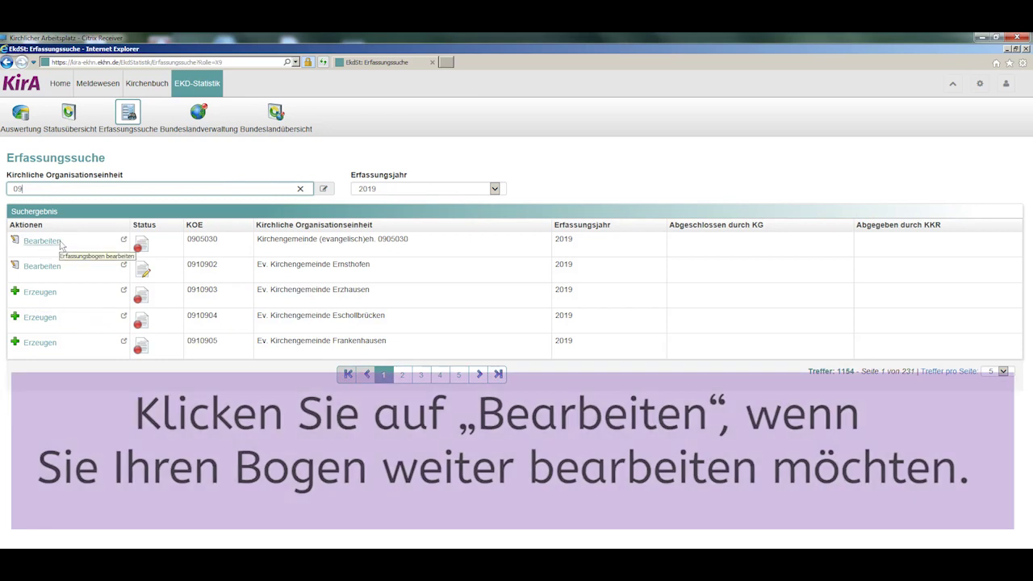
left_click(57, 242)
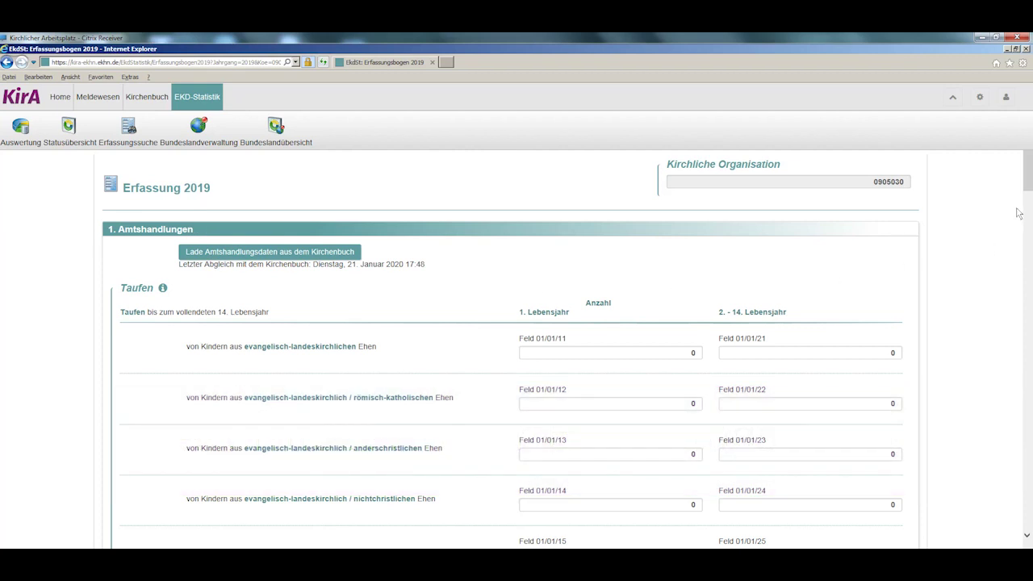
- Turn paging off to show the whole questionnaire on one page, and turn it back on
left_click_drag(1026, 185, 1027, 529)
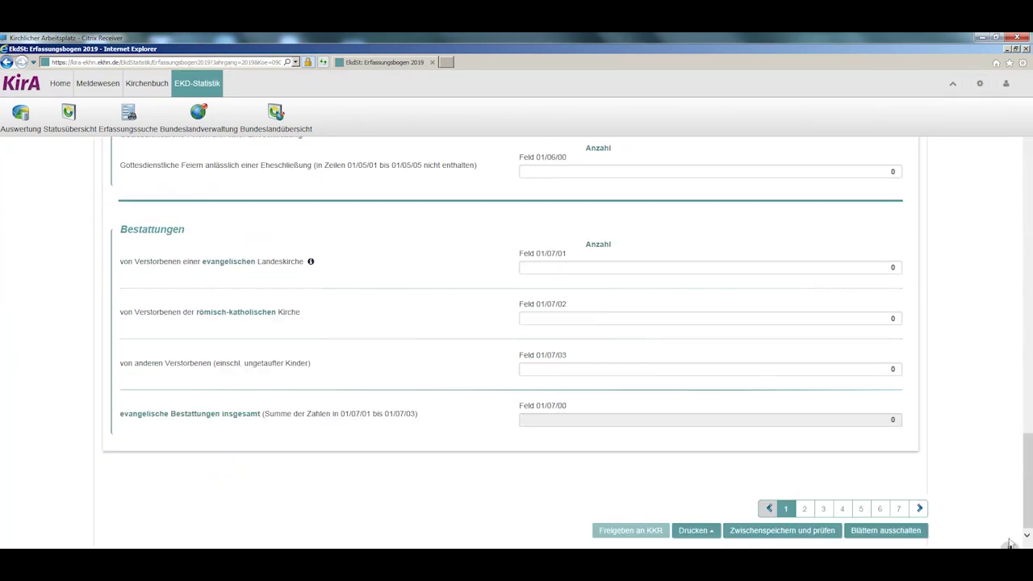
left_click(875, 533)
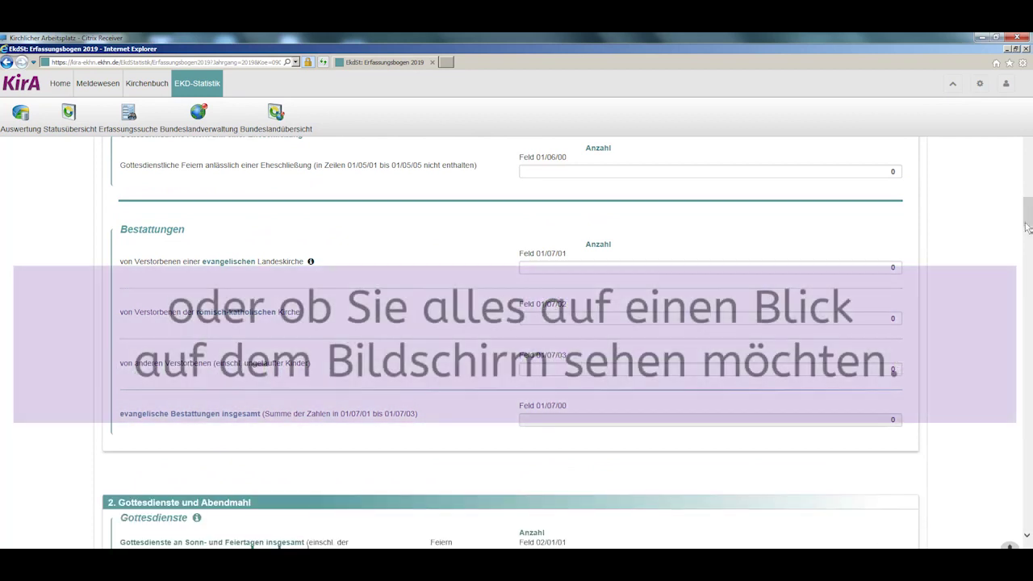
left_click_drag(1028, 219, 1024, 539)
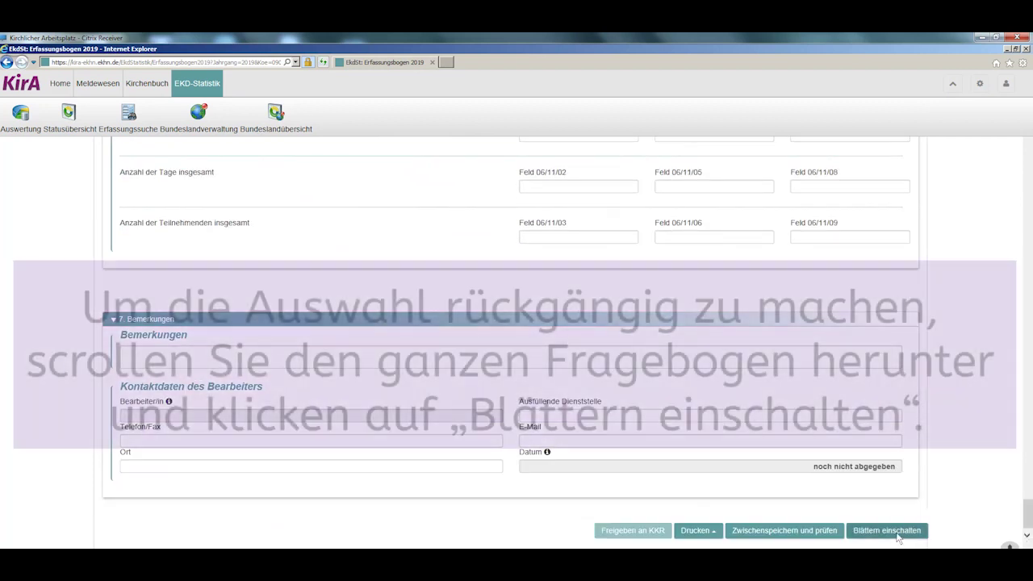
left_click(895, 533)
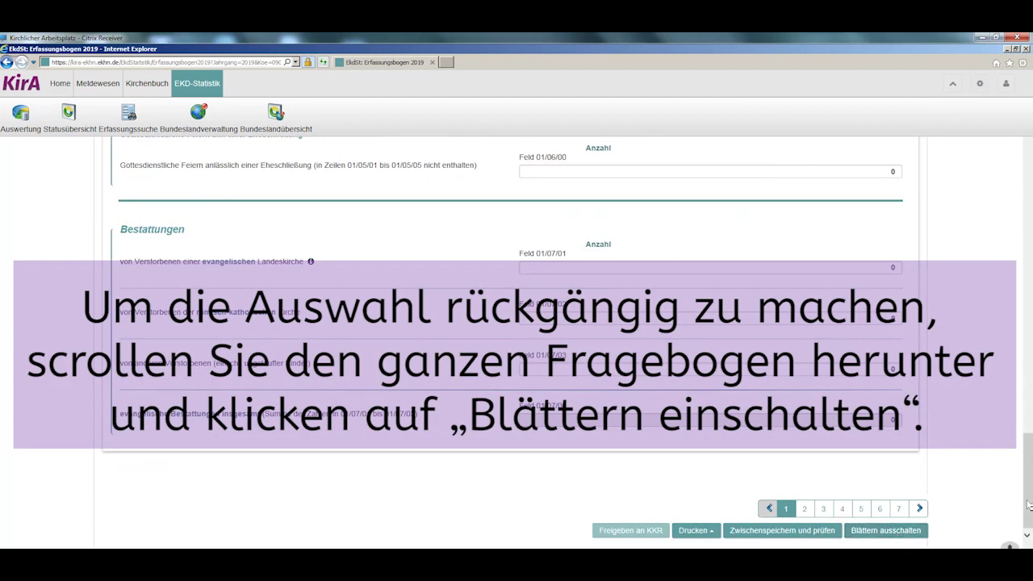
left_click_drag(1028, 504, 1022, 139)
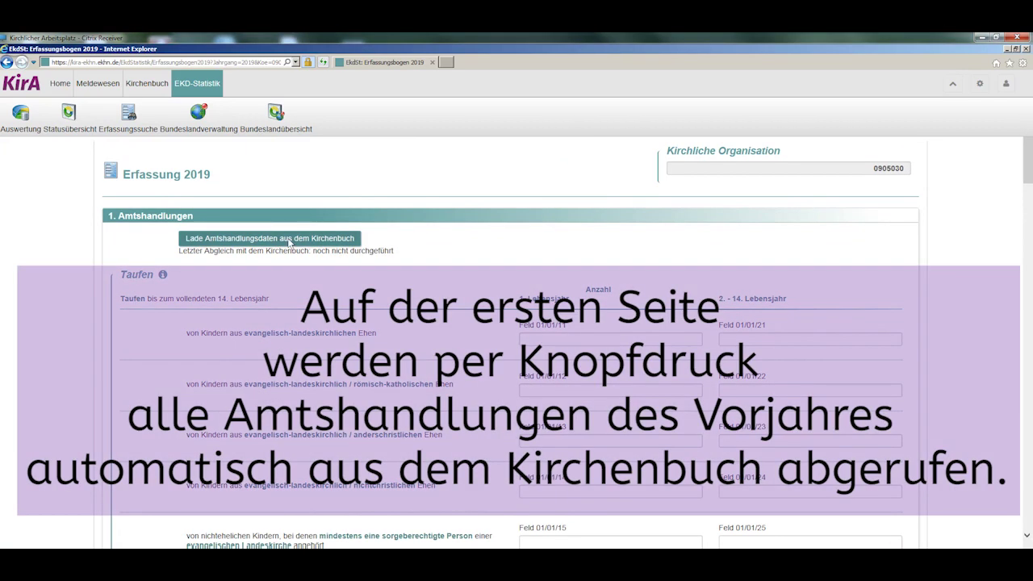
- Load the Amtshandlungen data from the Kirchenbuch and set field 01/01/11 to 7
left_click(289, 240)
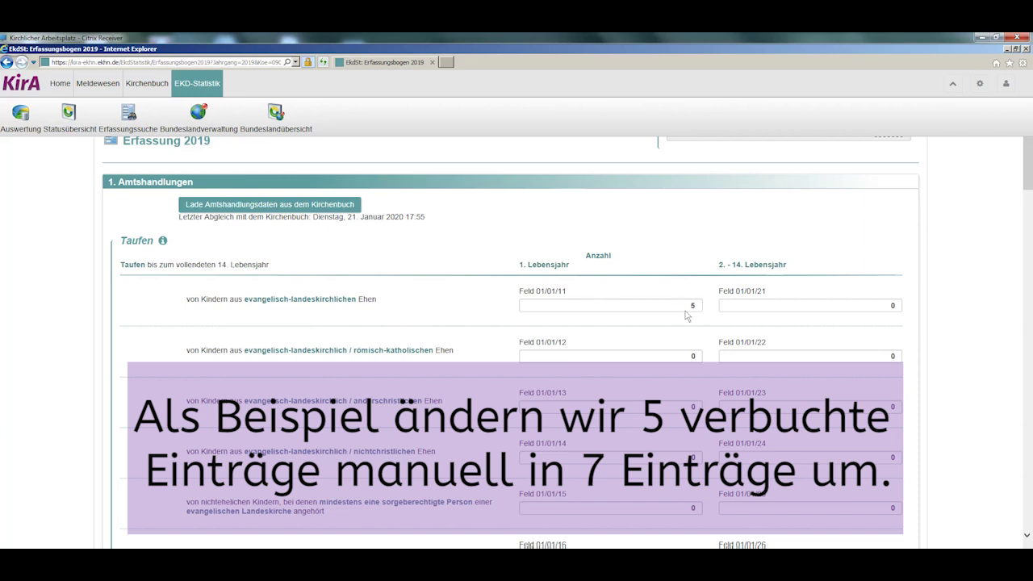
left_click_drag(700, 306, 655, 305)
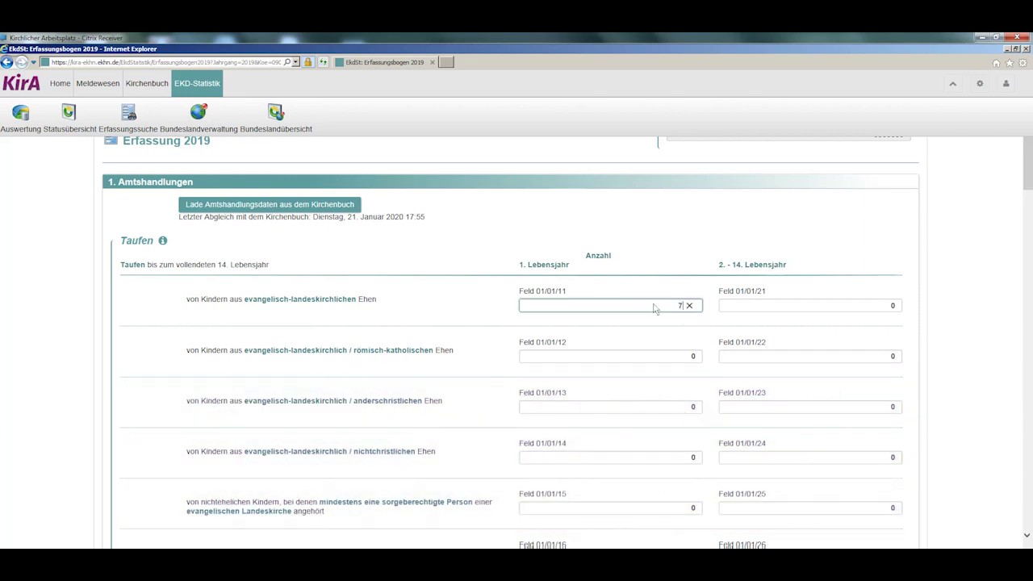
left_click(679, 331)
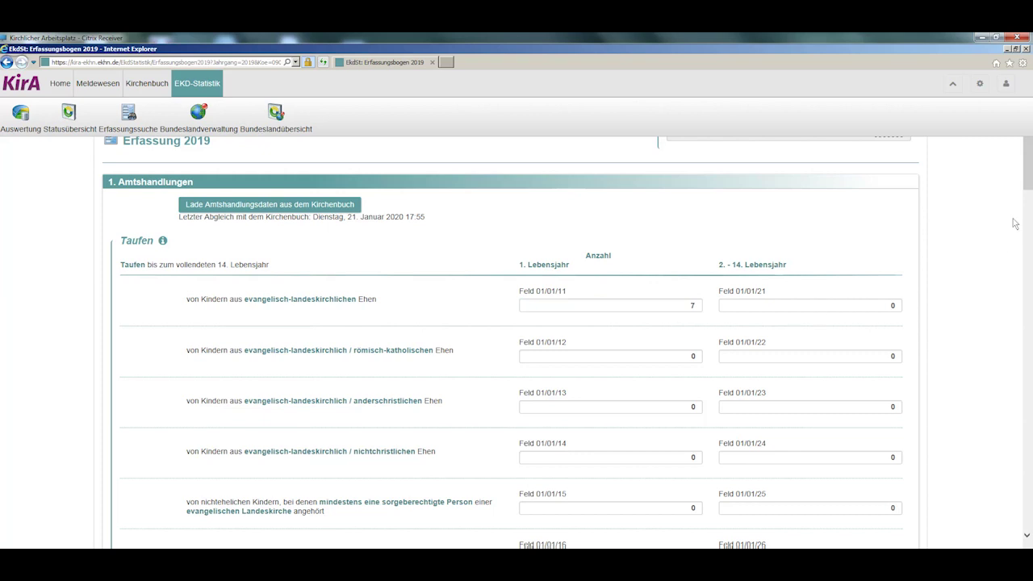
- Set baptism field 01/01/26 to 13 and correct it to 15
left_click_drag(1028, 186, 1030, 251)
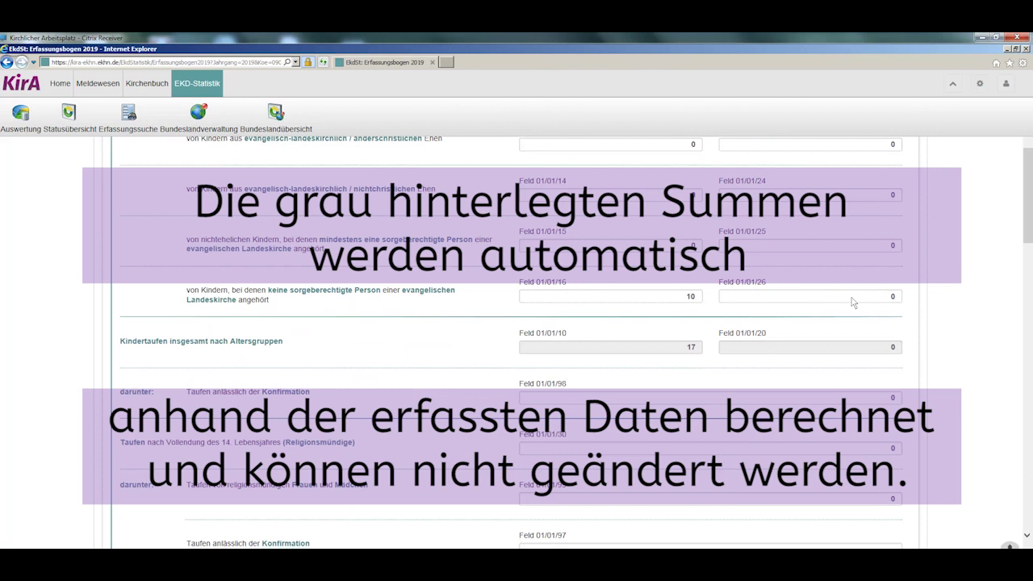
left_click(894, 299)
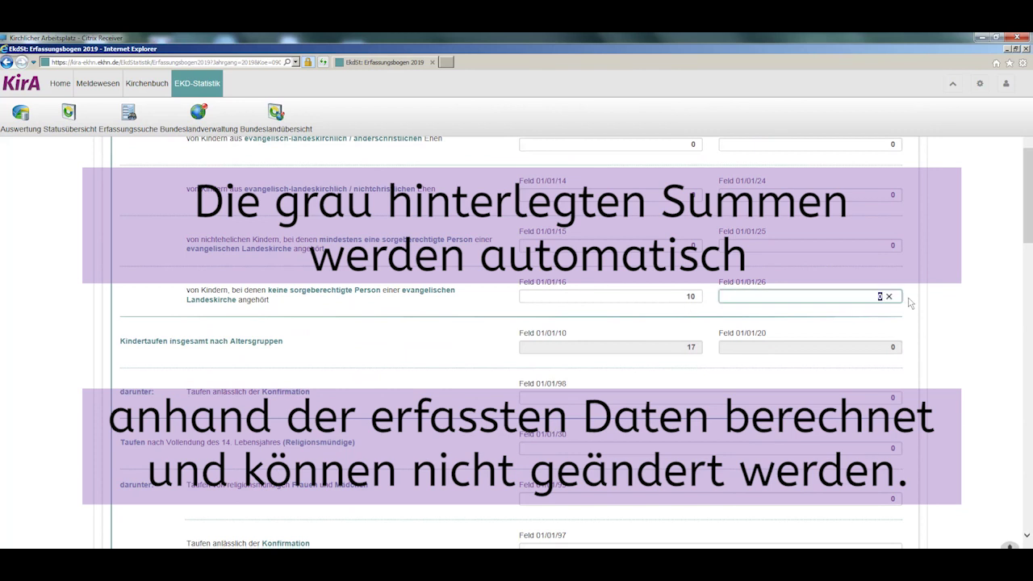
left_click(946, 340)
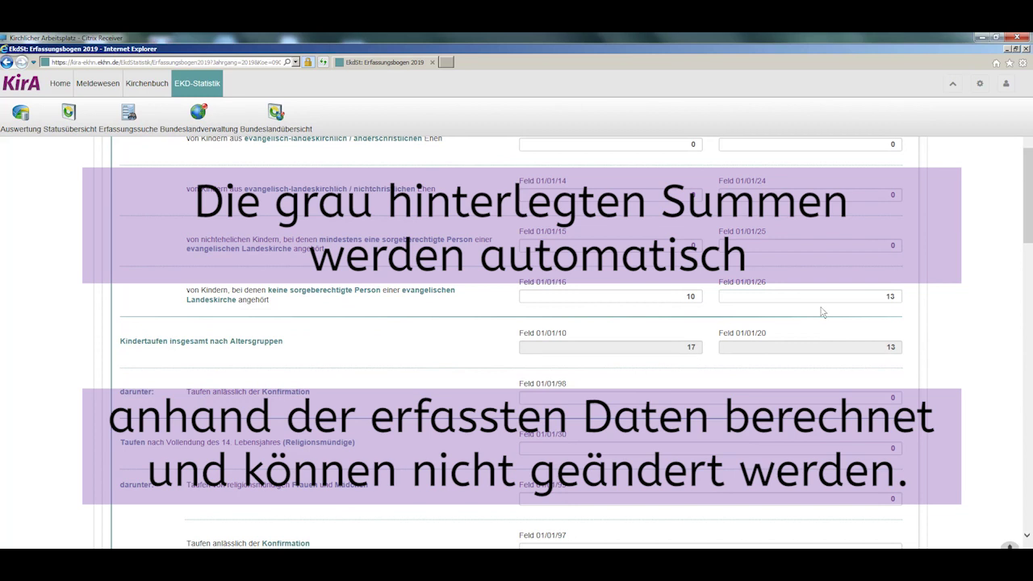
left_click(902, 296)
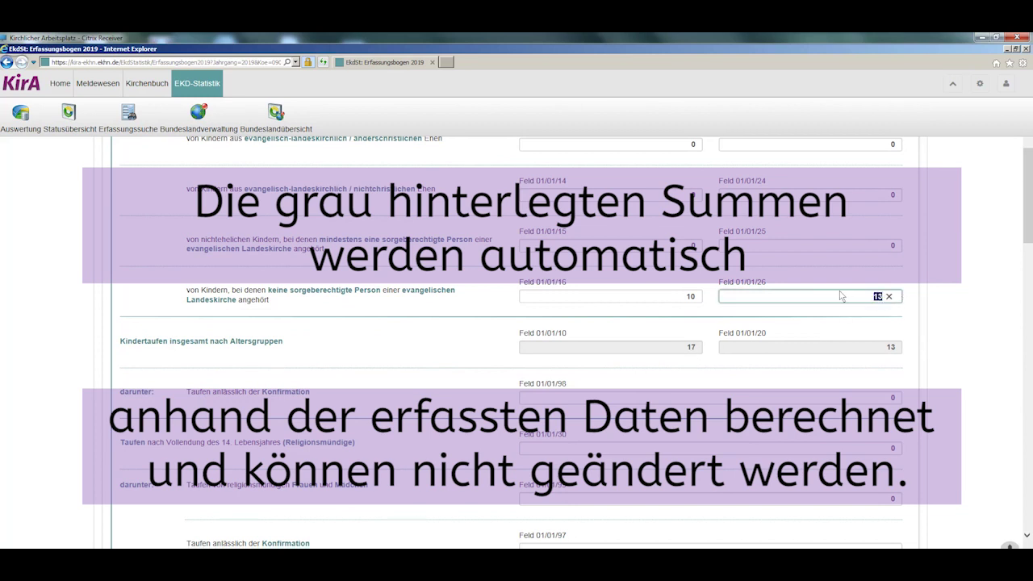
key("BackSpace")
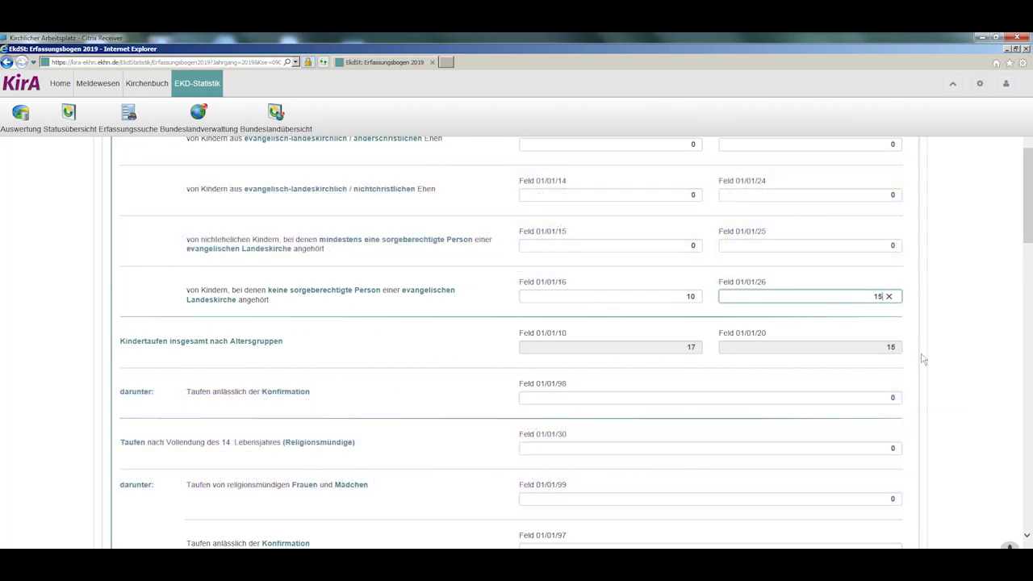
left_click(924, 359)
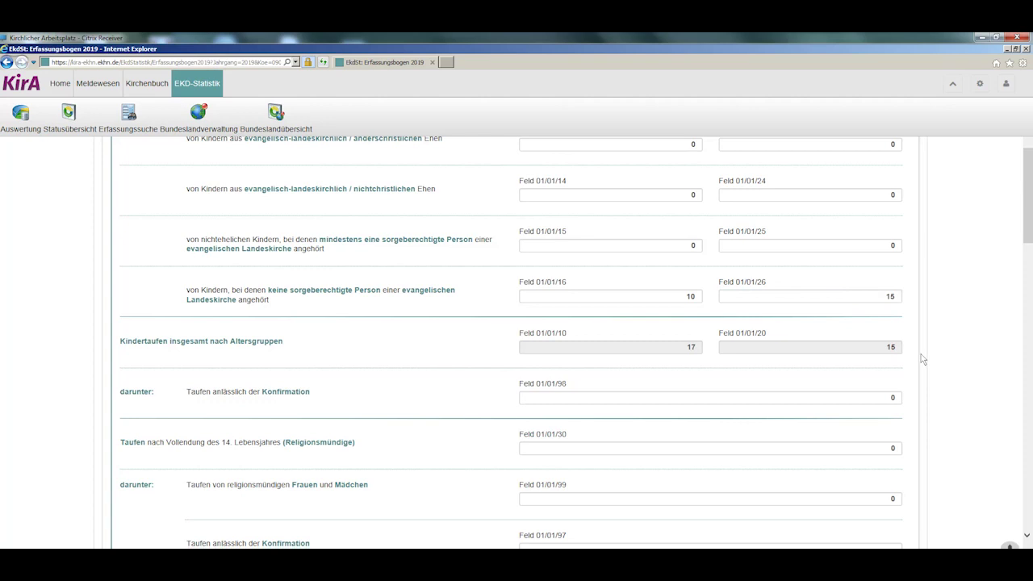
- Reload the Amtshandlungen data from the Kirchenbuch to overwrite the manual entries in section 1
scroll(347, 207, "up", 4)
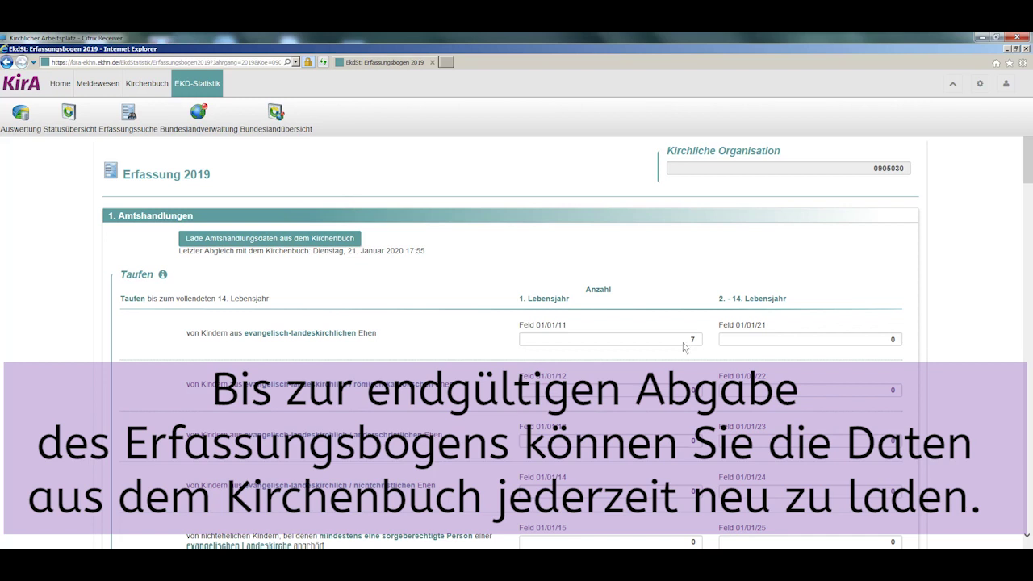
left_click(340, 239)
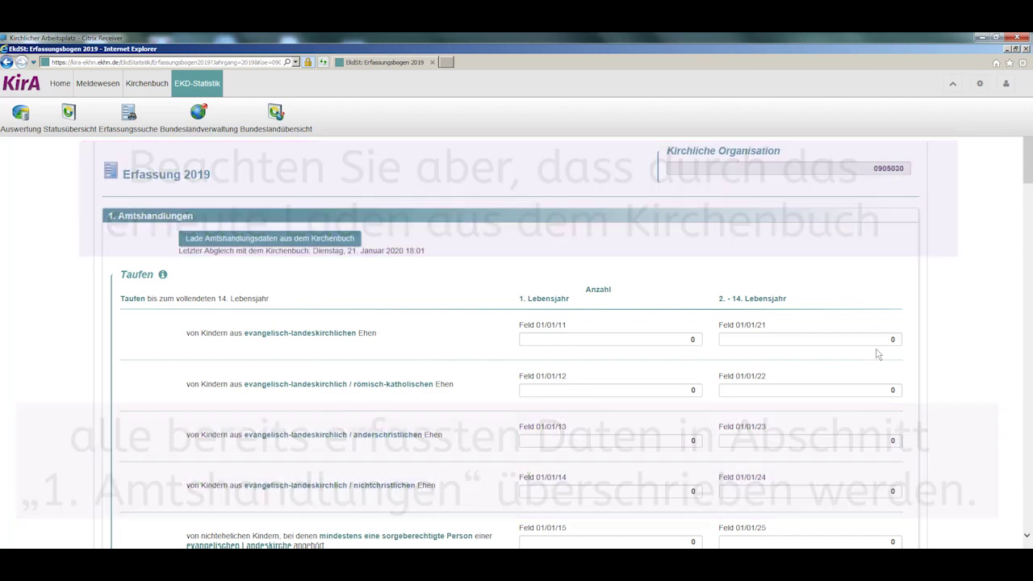
scroll(524, 154, "down", 2)
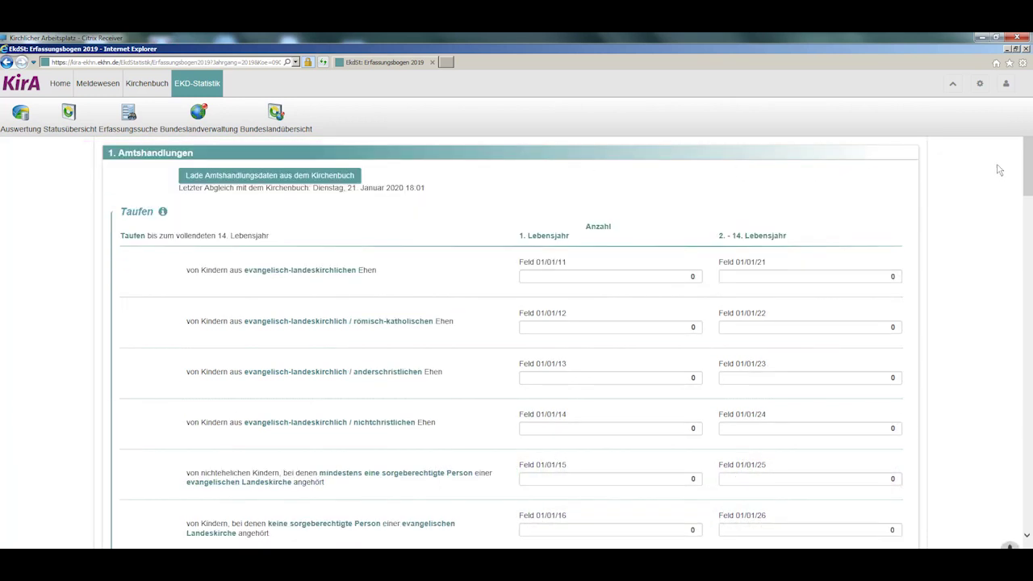
- Go through page 2 of the questionnaire to page 3, Kirchliche Unterweisung, Arbeit mit Kindern und Jugendlichen
scroll(1001, 281, "down", 15)
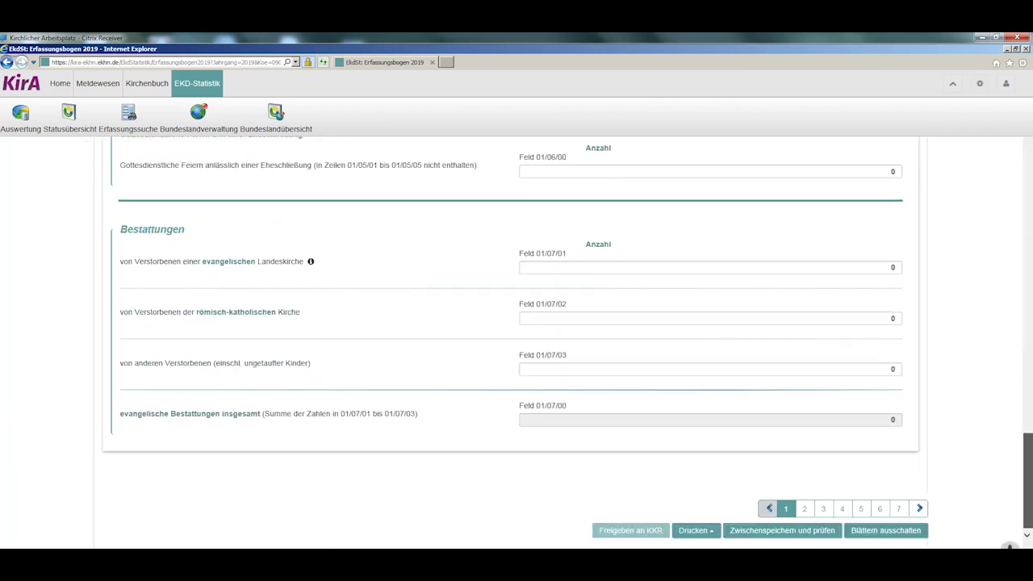
left_click(804, 509)
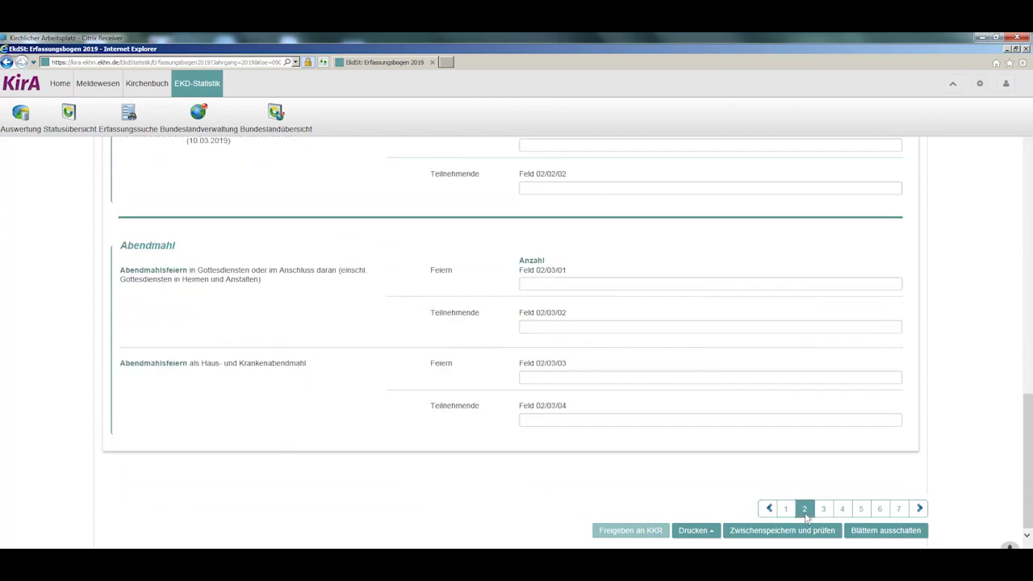
left_click_drag(1025, 403, 1010, 524)
left_click(830, 510)
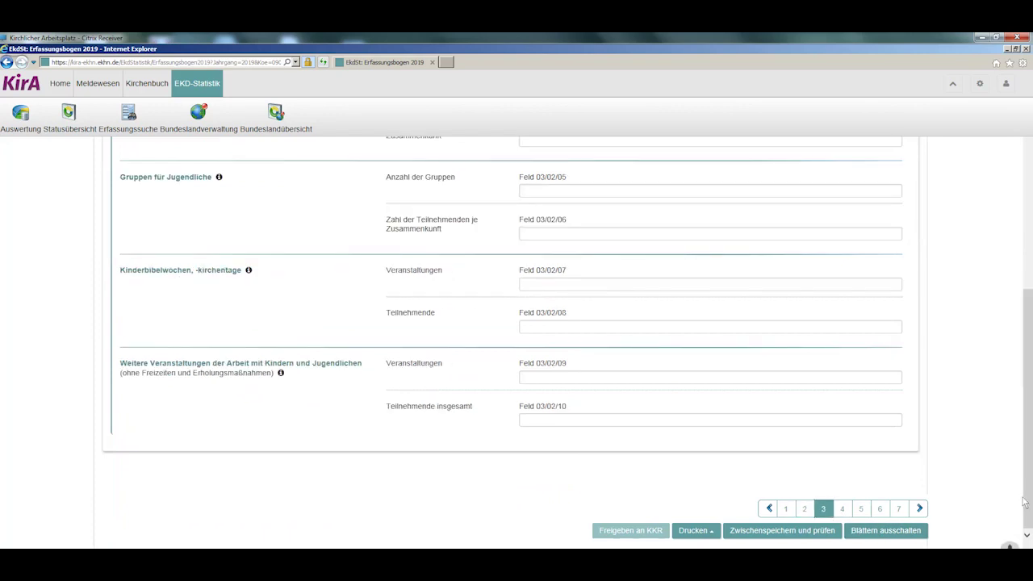
- Read the info hints for Eltern-Kind-Gruppen, Gruppen für Kinder and the number of participants per meeting
left_click_drag(1023, 502, 1027, 105)
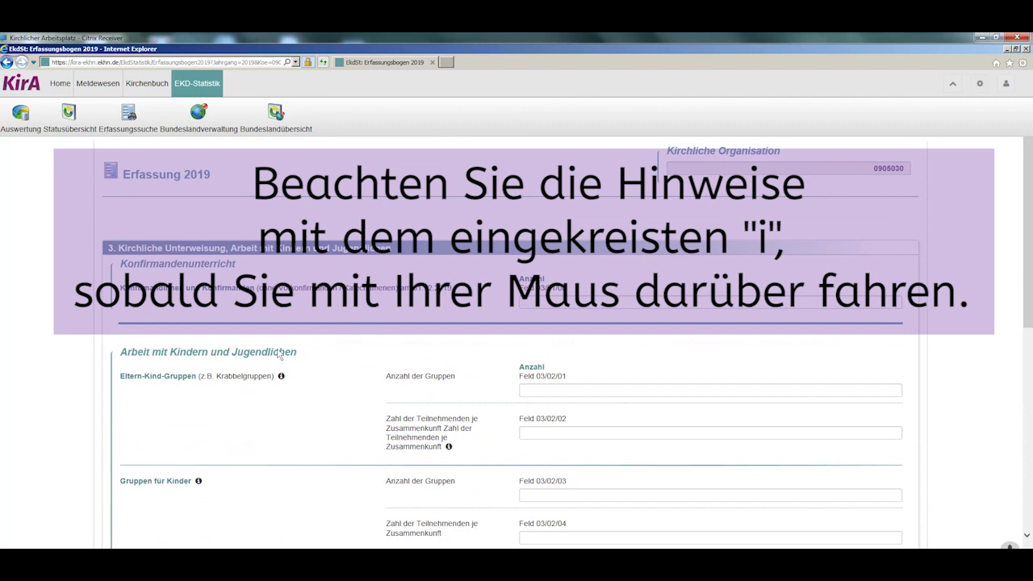
mouse_move(281, 377)
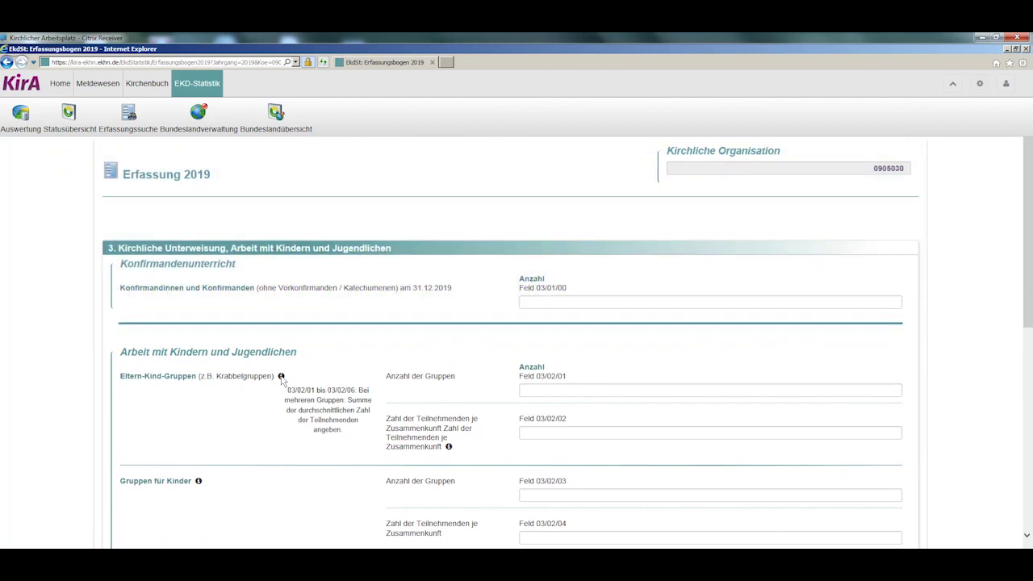
mouse_move(198, 482)
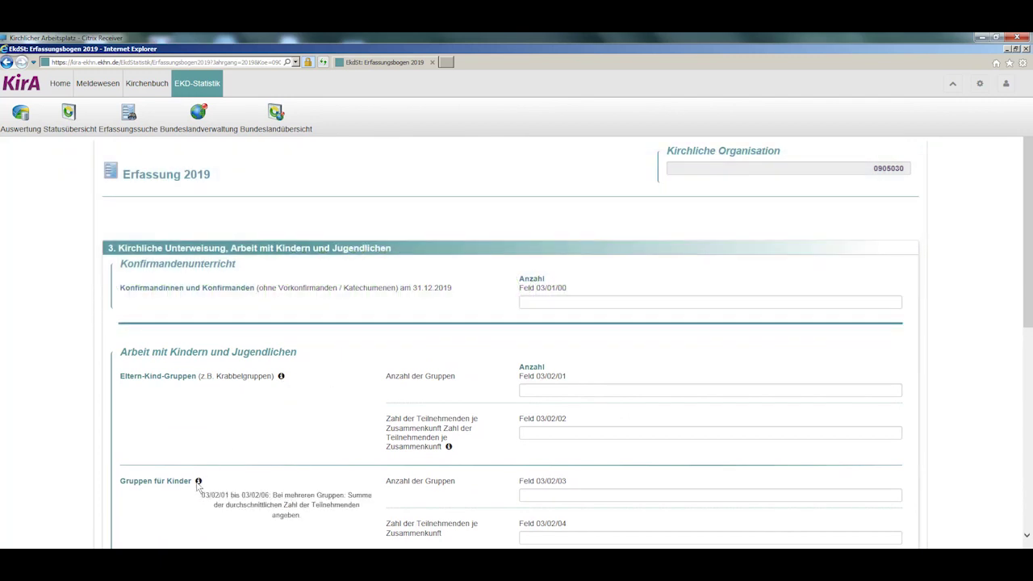
mouse_move(450, 449)
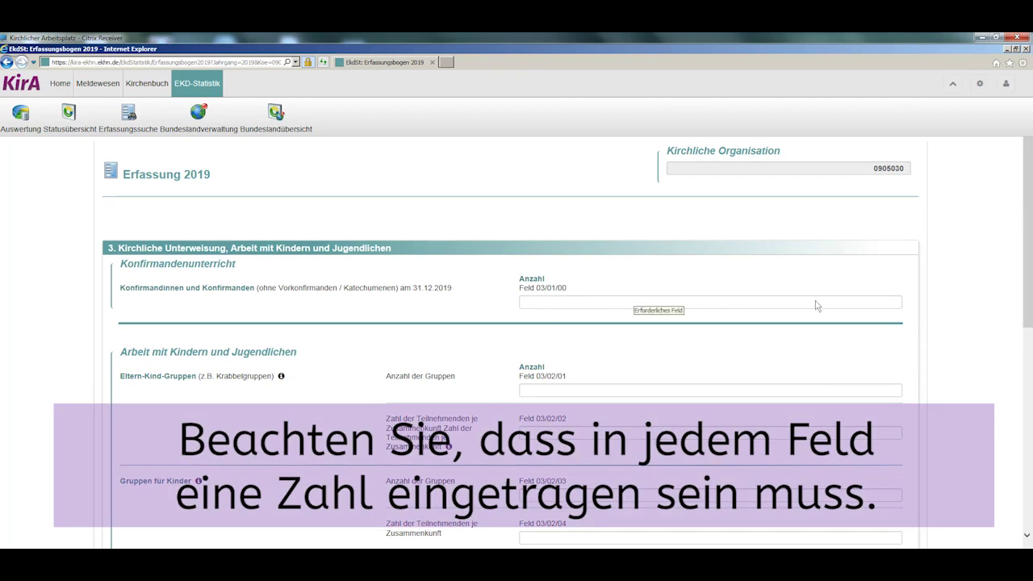
- Enter 4 confirmands in field 03/01/00, and for the Eltern-Kind-Gruppen 5 groups and 15 participants per meeting
left_click(882, 305)
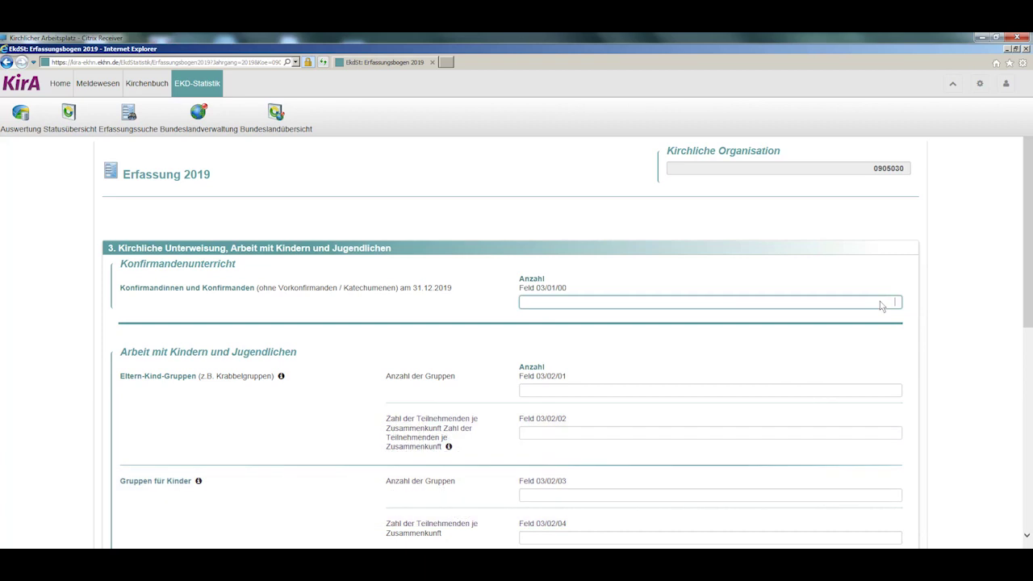
type("4")
left_click(892, 391)
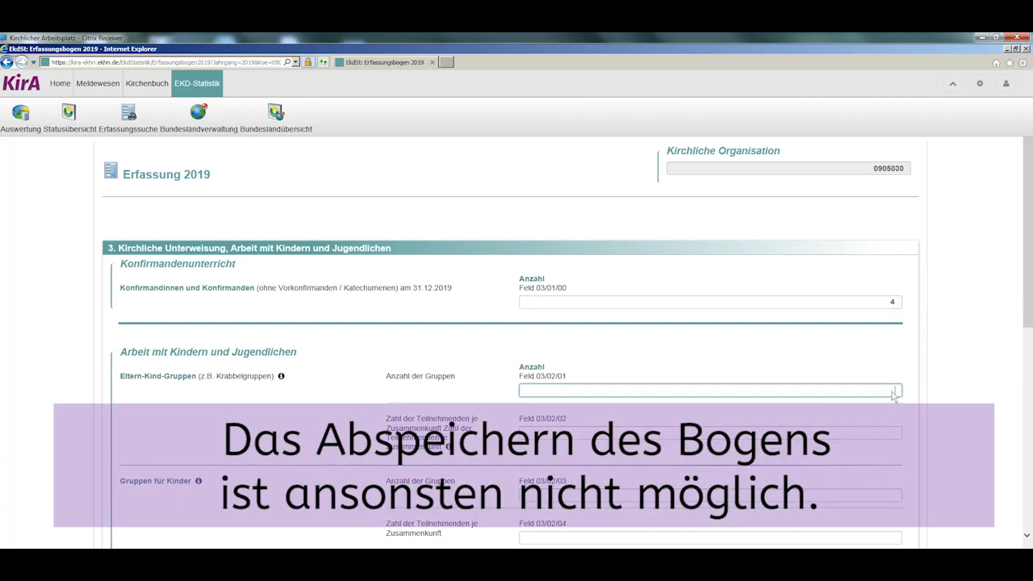
type("5")
left_click(890, 437)
type("1")
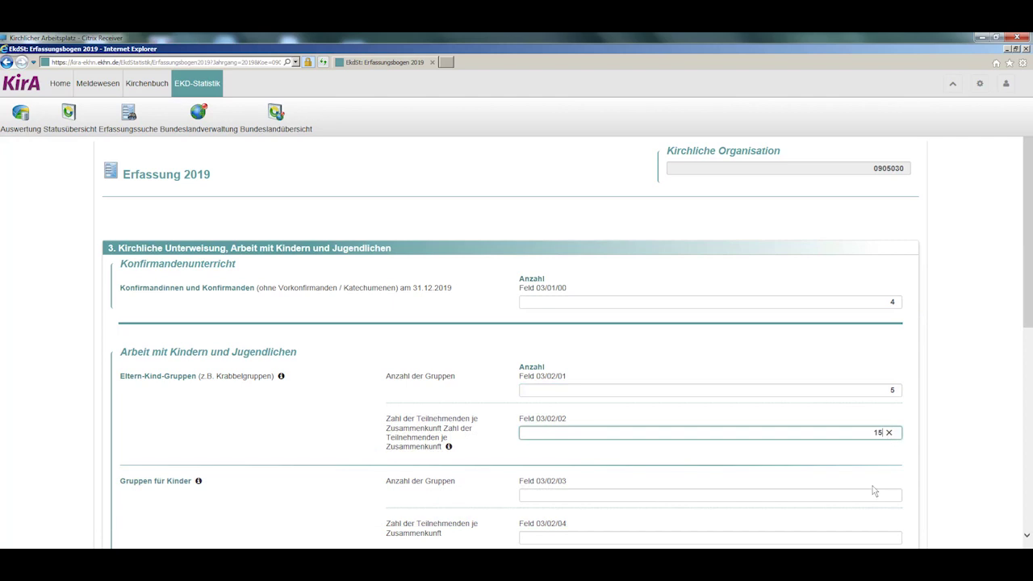
- Enter 0 for both the number of Gruppen für Kinder and their participants per meeting
left_click(885, 497)
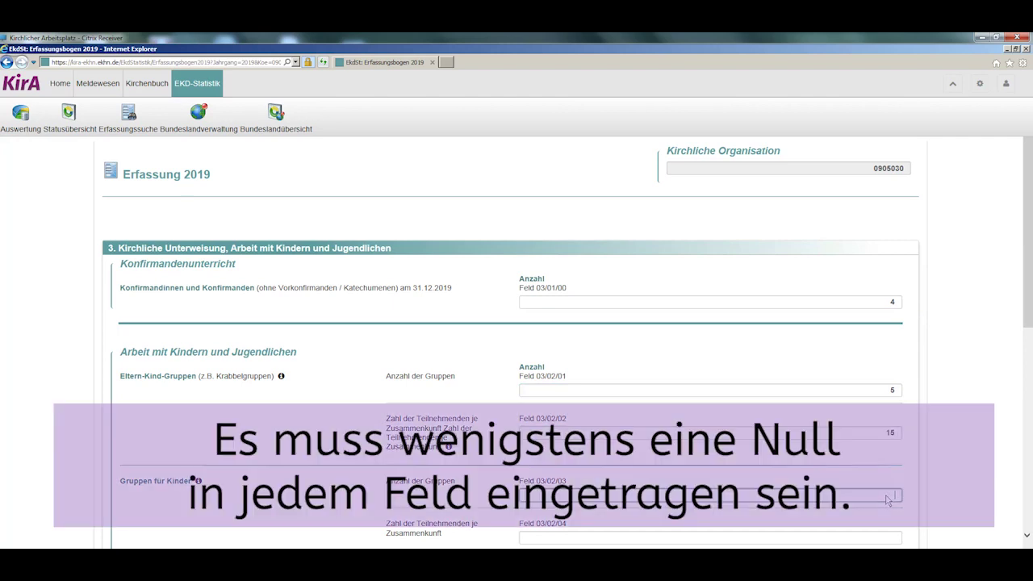
left_click(892, 538)
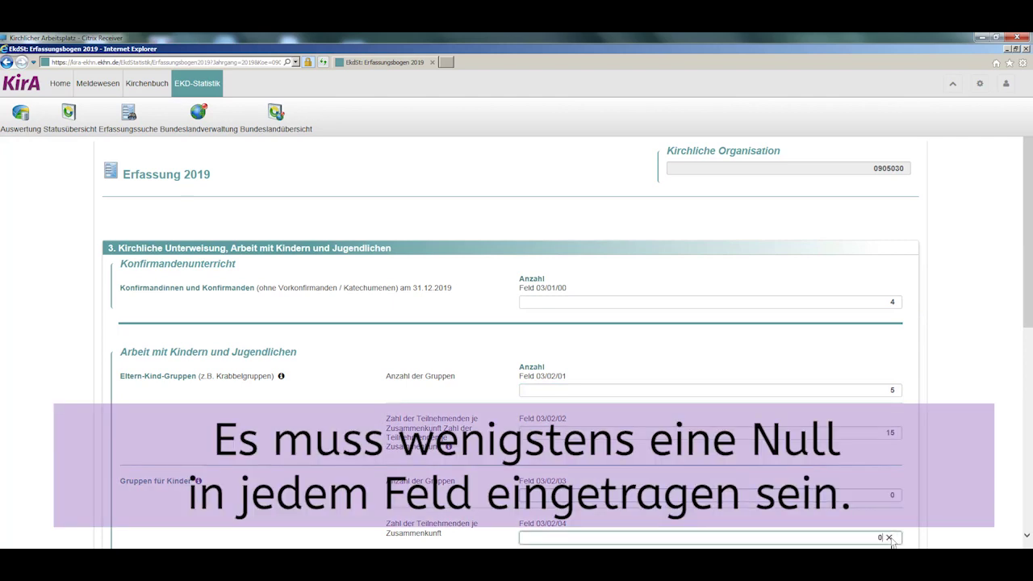
left_click(948, 519)
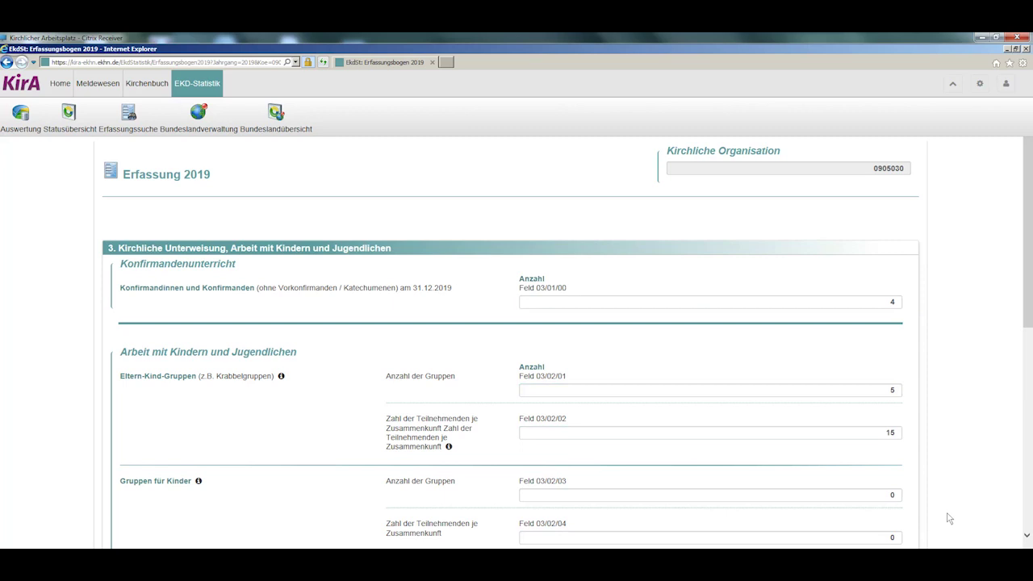
- Go to page 7, Bemerkungen, and save the form temporarily with a validation check
scroll(949, 518, "down", 5)
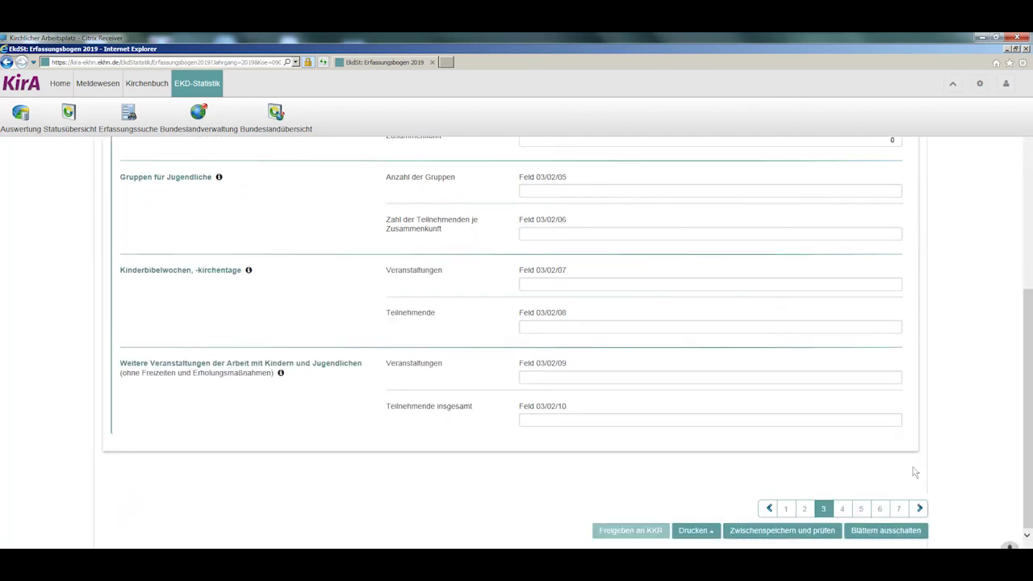
left_click(898, 509)
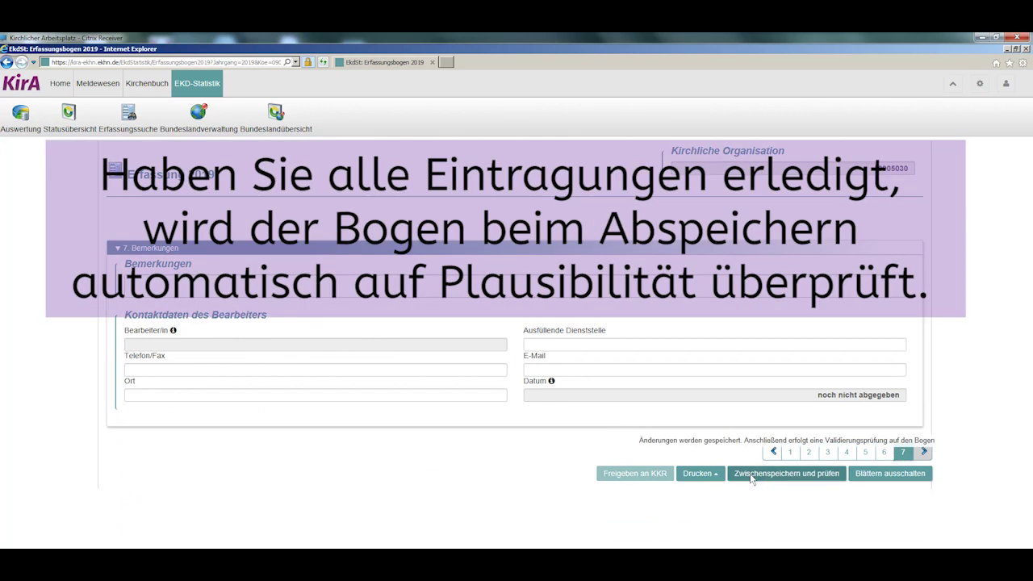
left_click(750, 476)
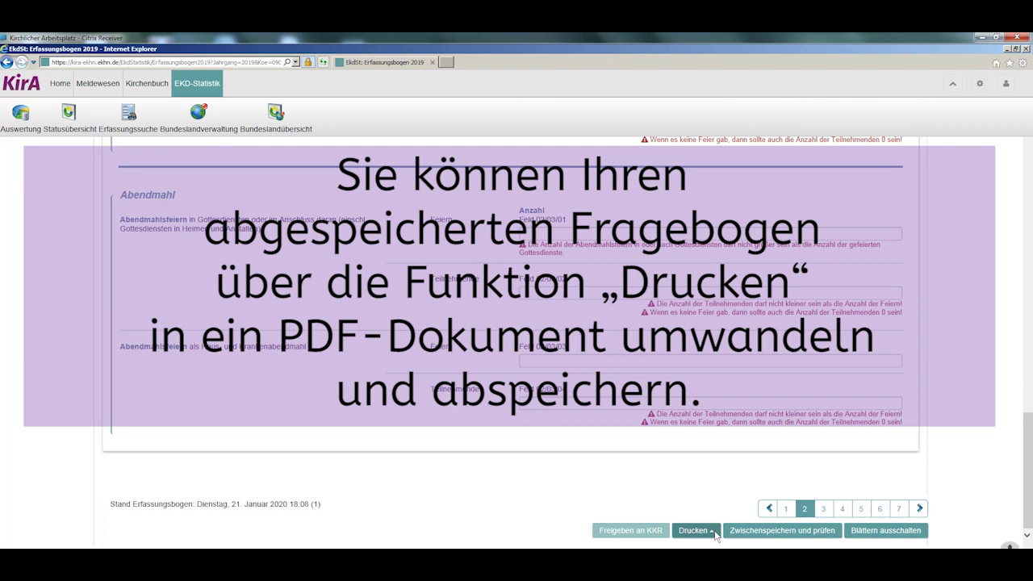
- Print the saved questionnaire as a PDF document and open the created file
left_click(715, 533)
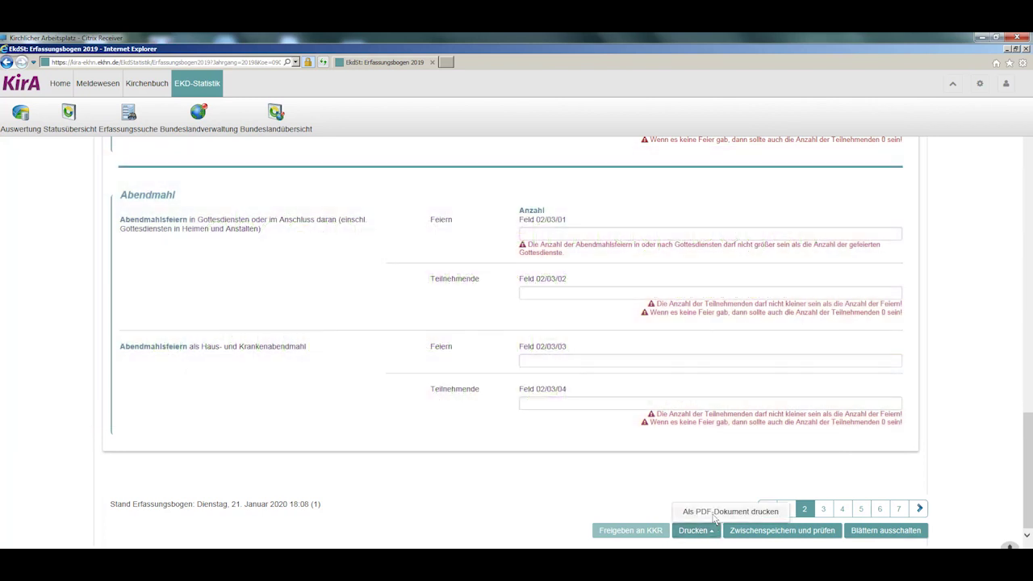
left_click(715, 515)
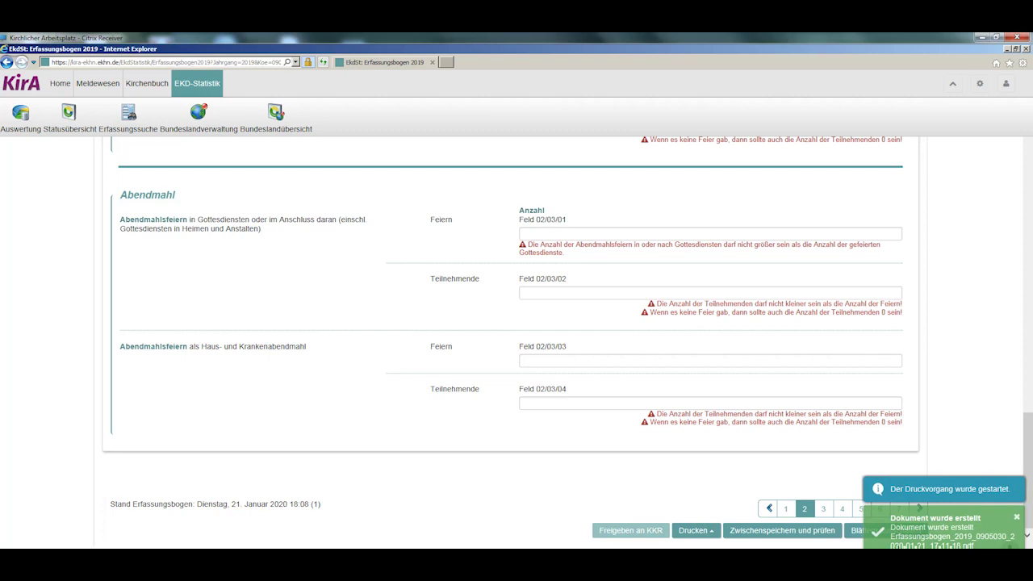
left_click(952, 536)
left_click(605, 548)
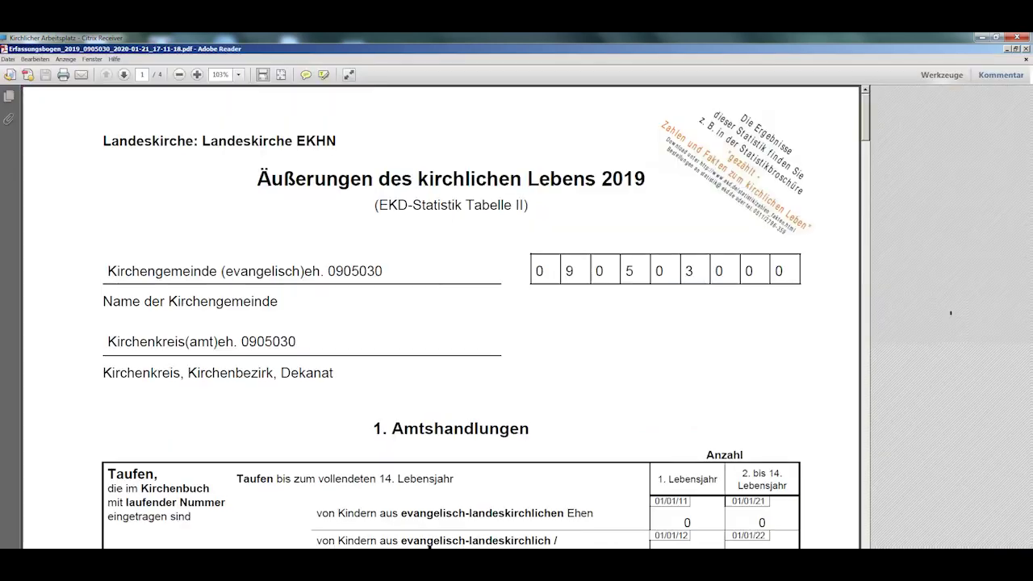